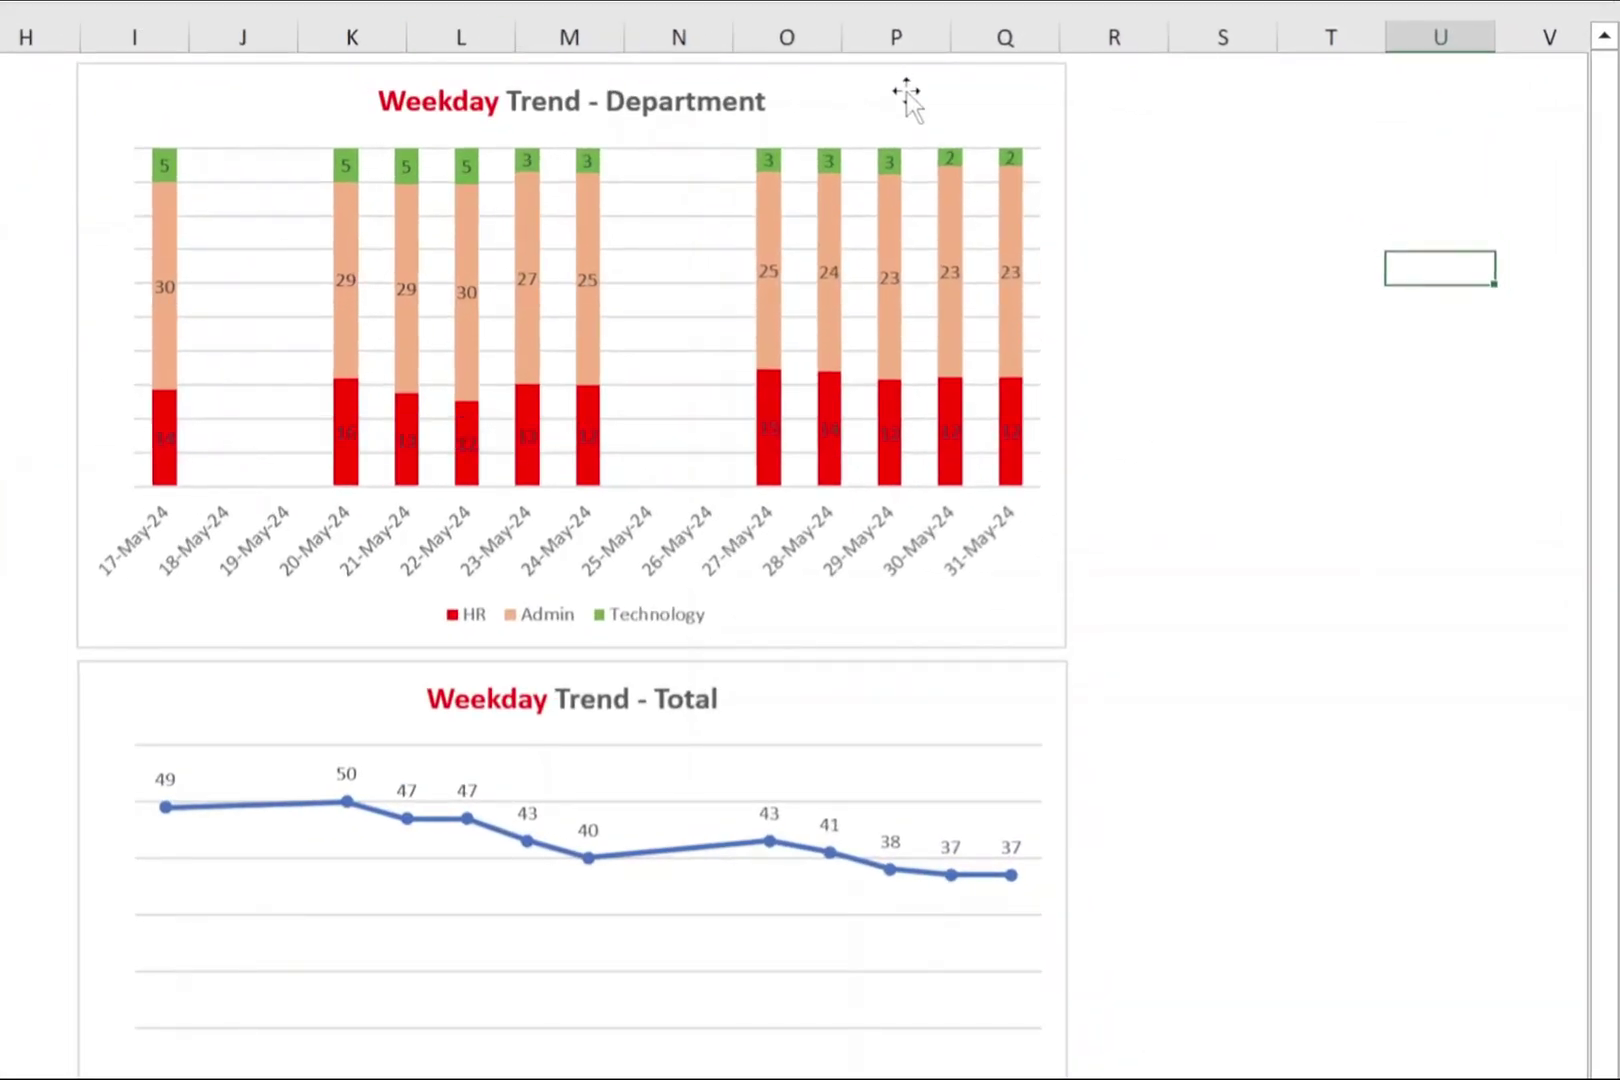
Step: Set the Department trend chart's date axis to Text axis, removing weekend gaps
click(1164, 180)
key(ctrl+1)
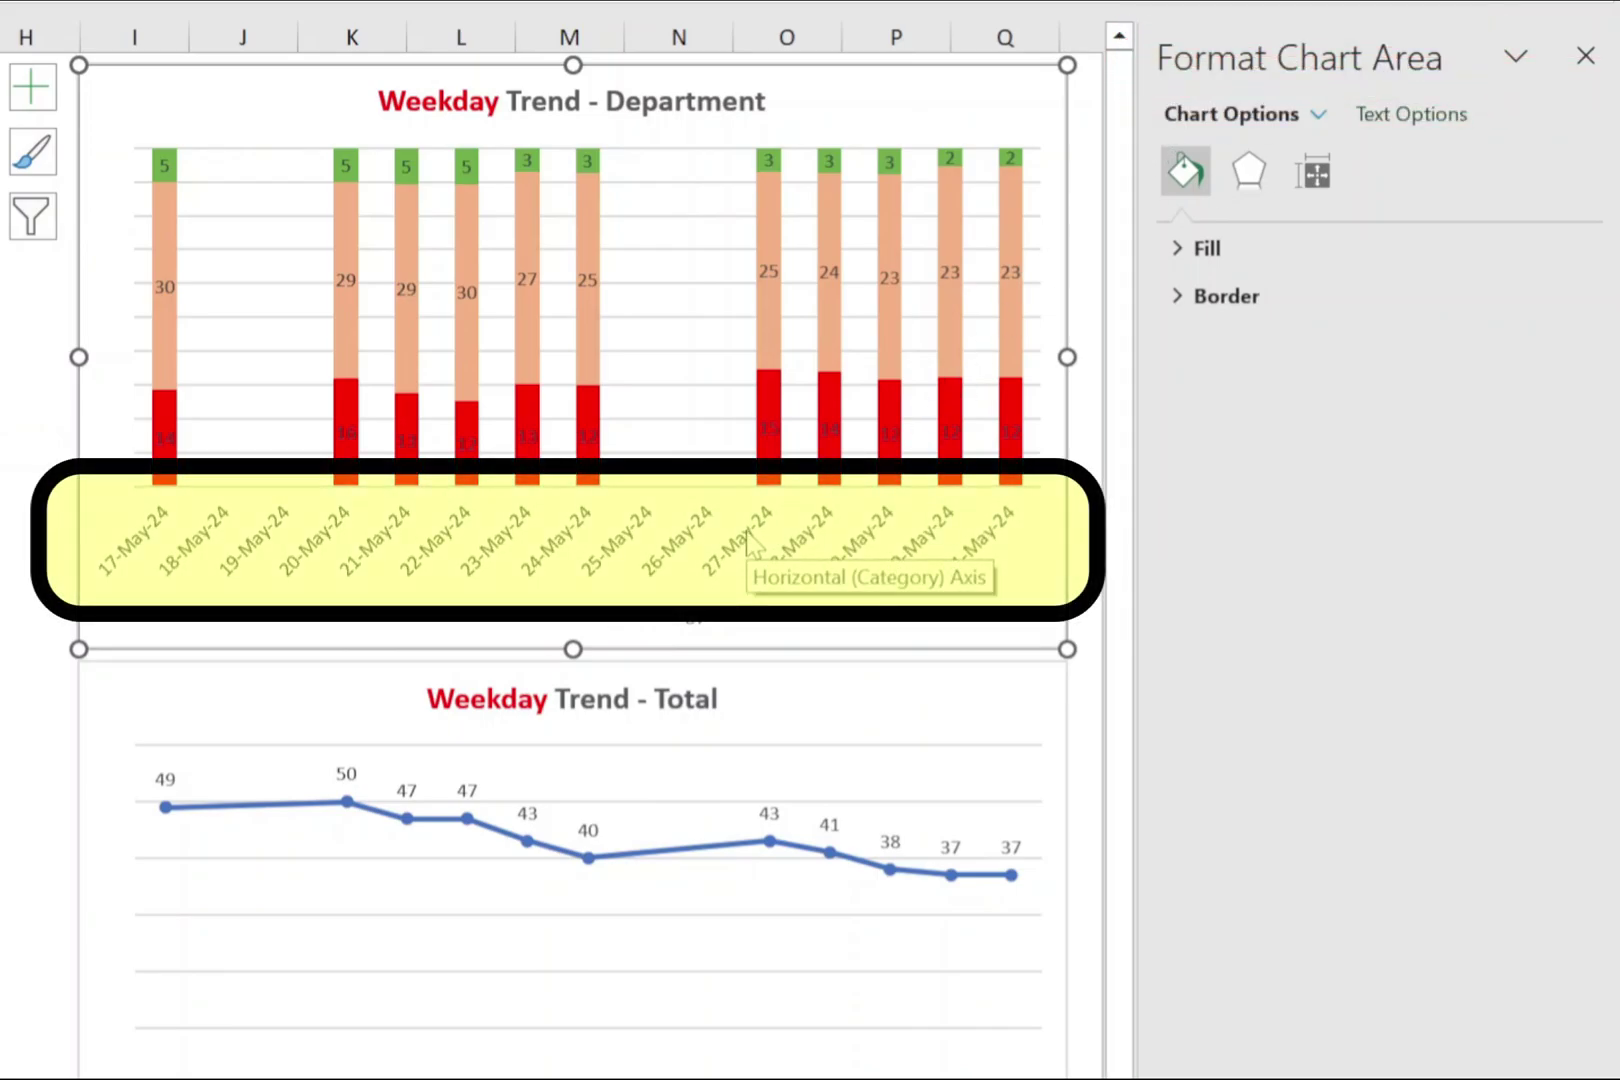
click(756, 546)
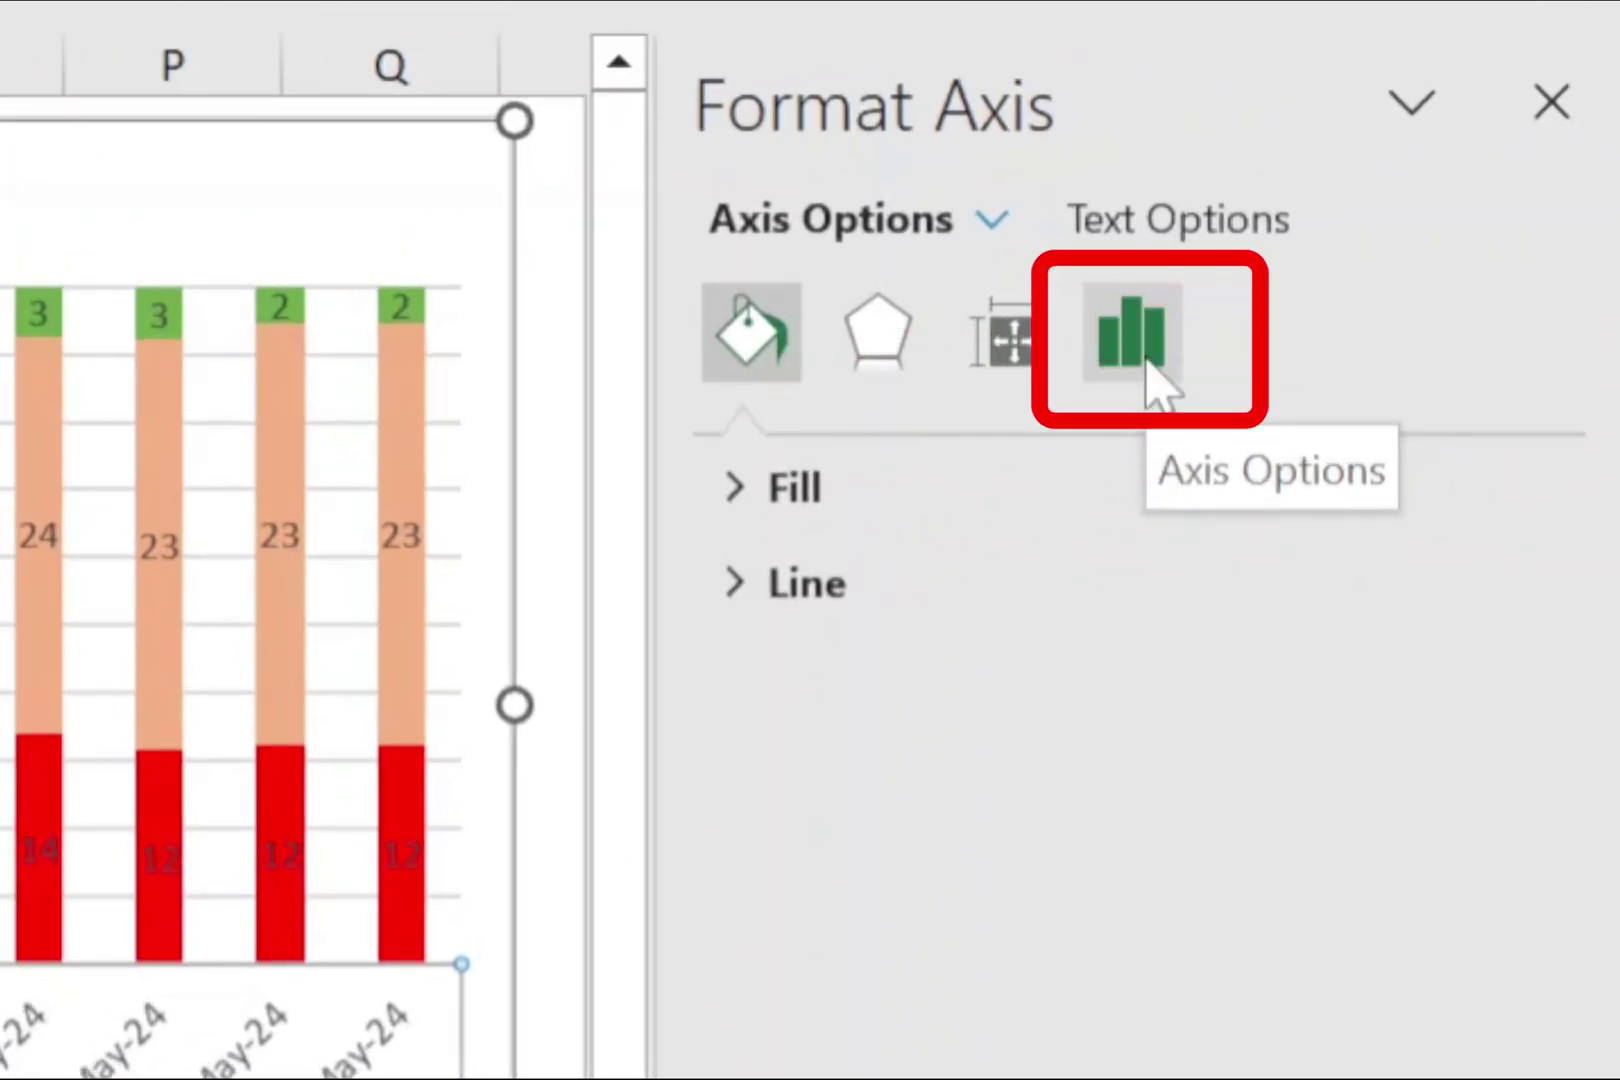
click(1154, 379)
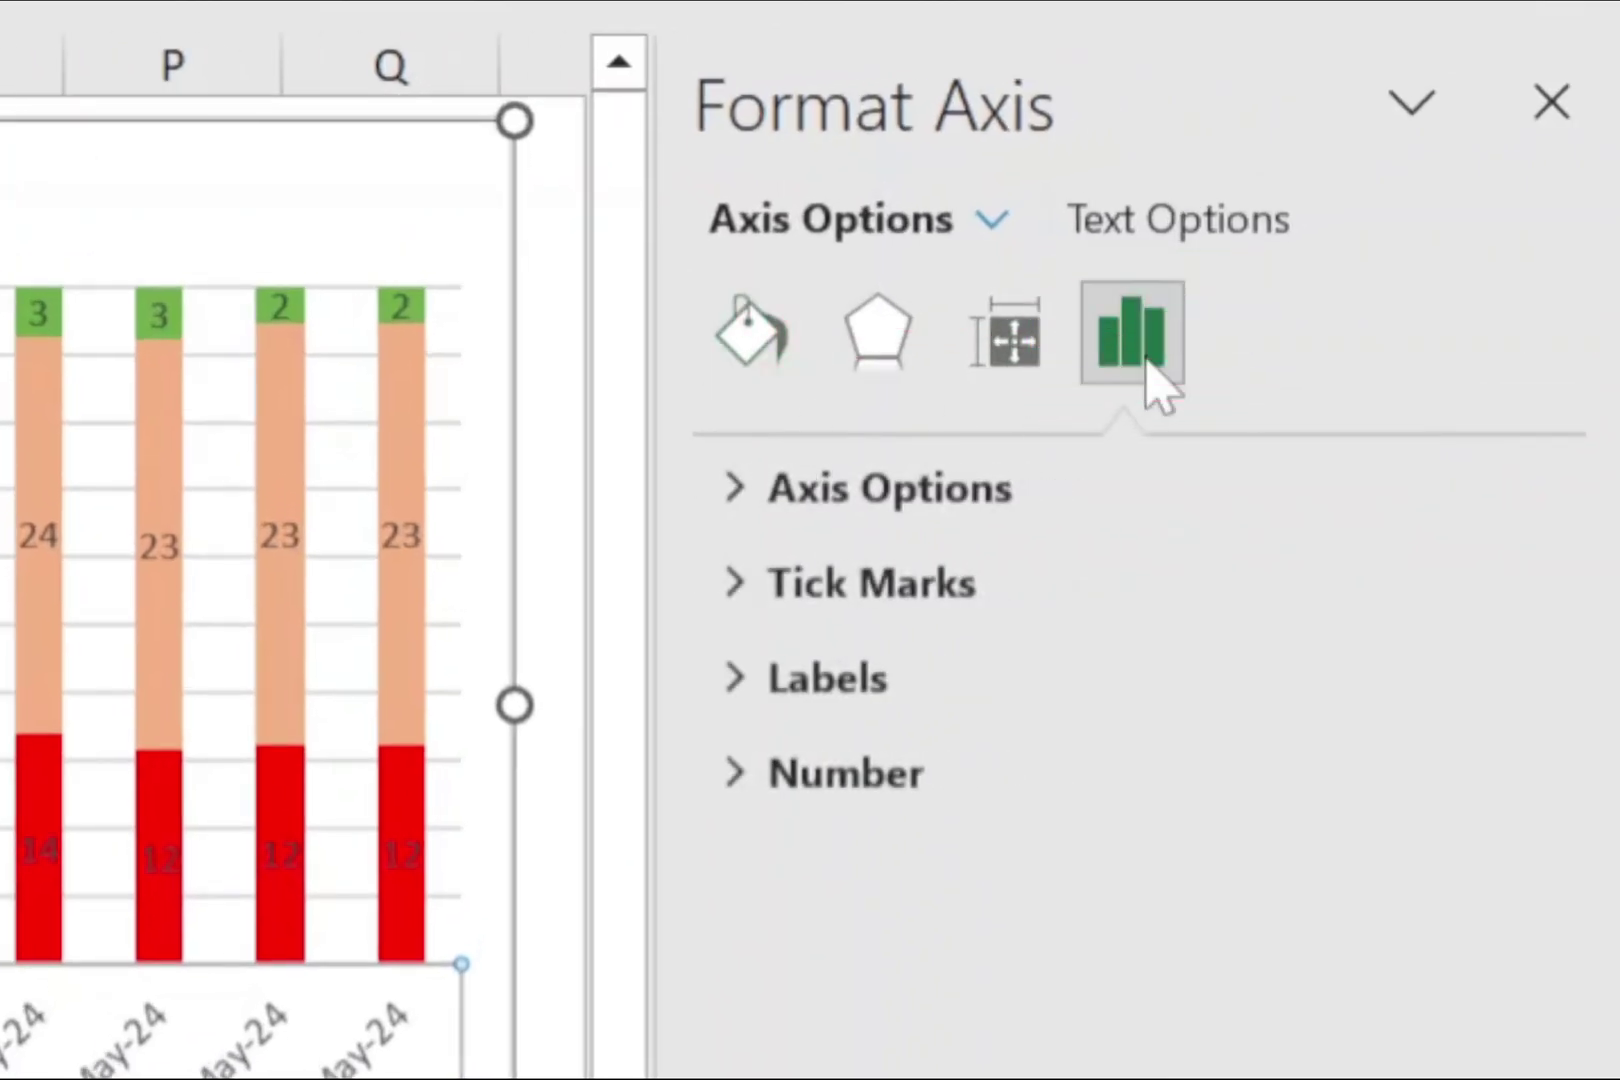
click(797, 493)
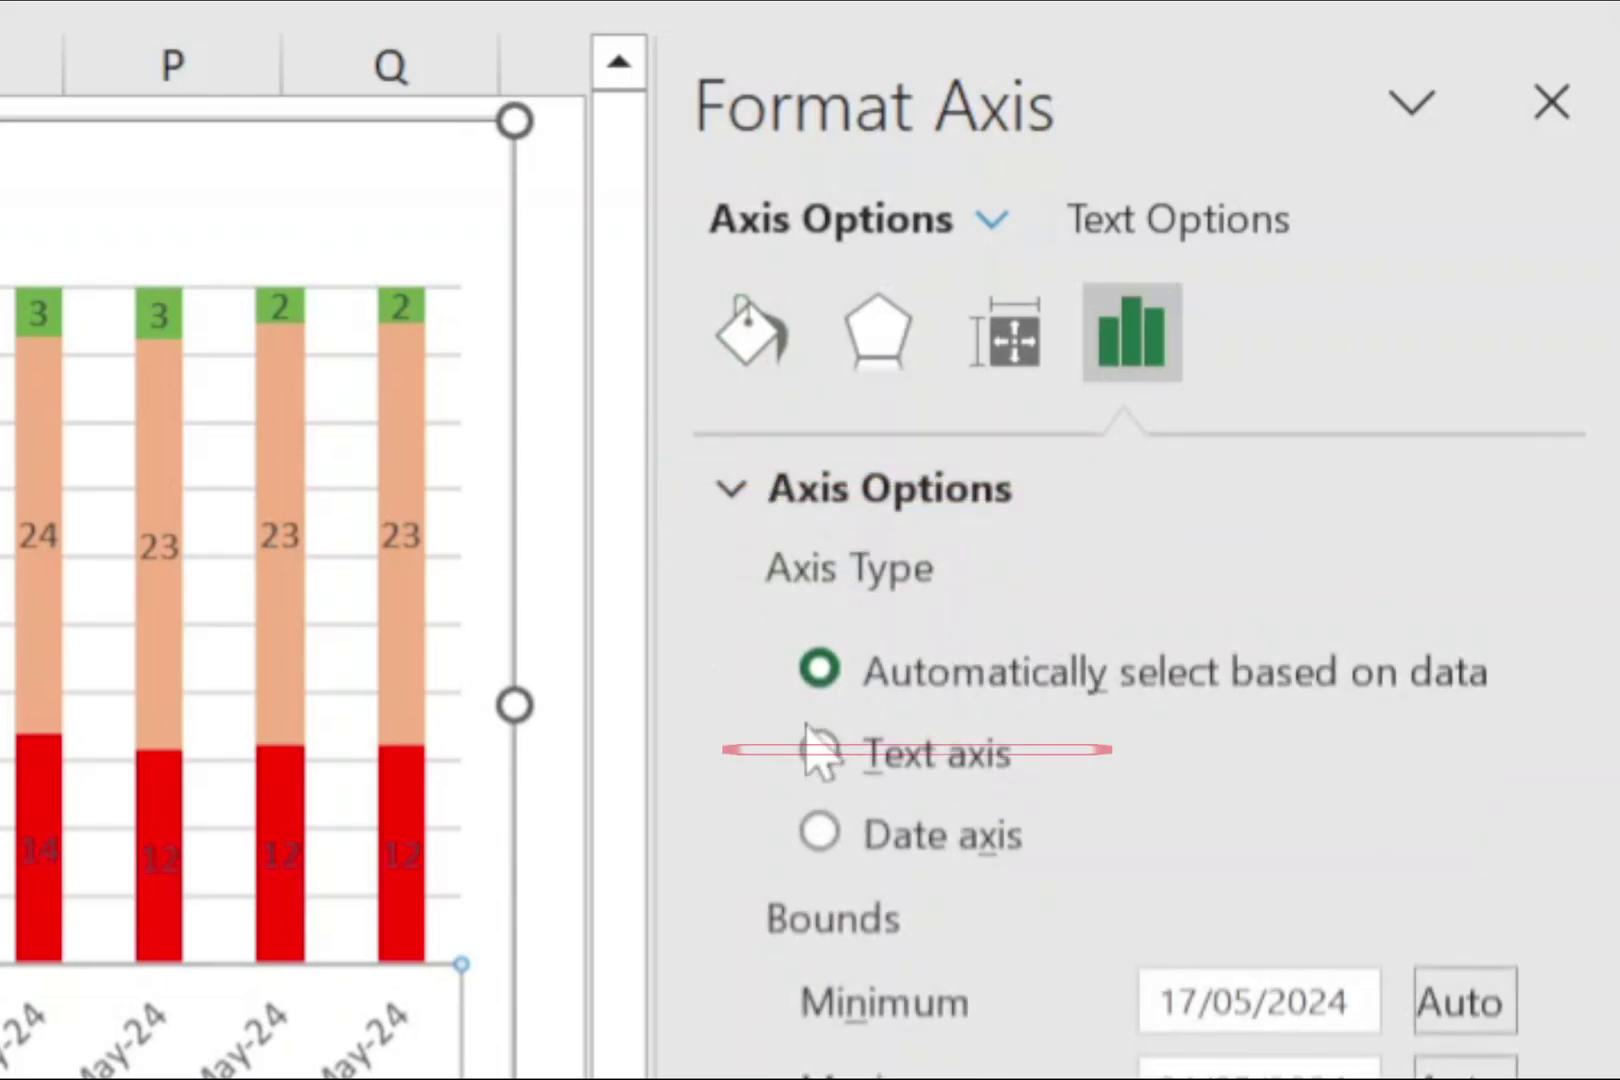
click(934, 769)
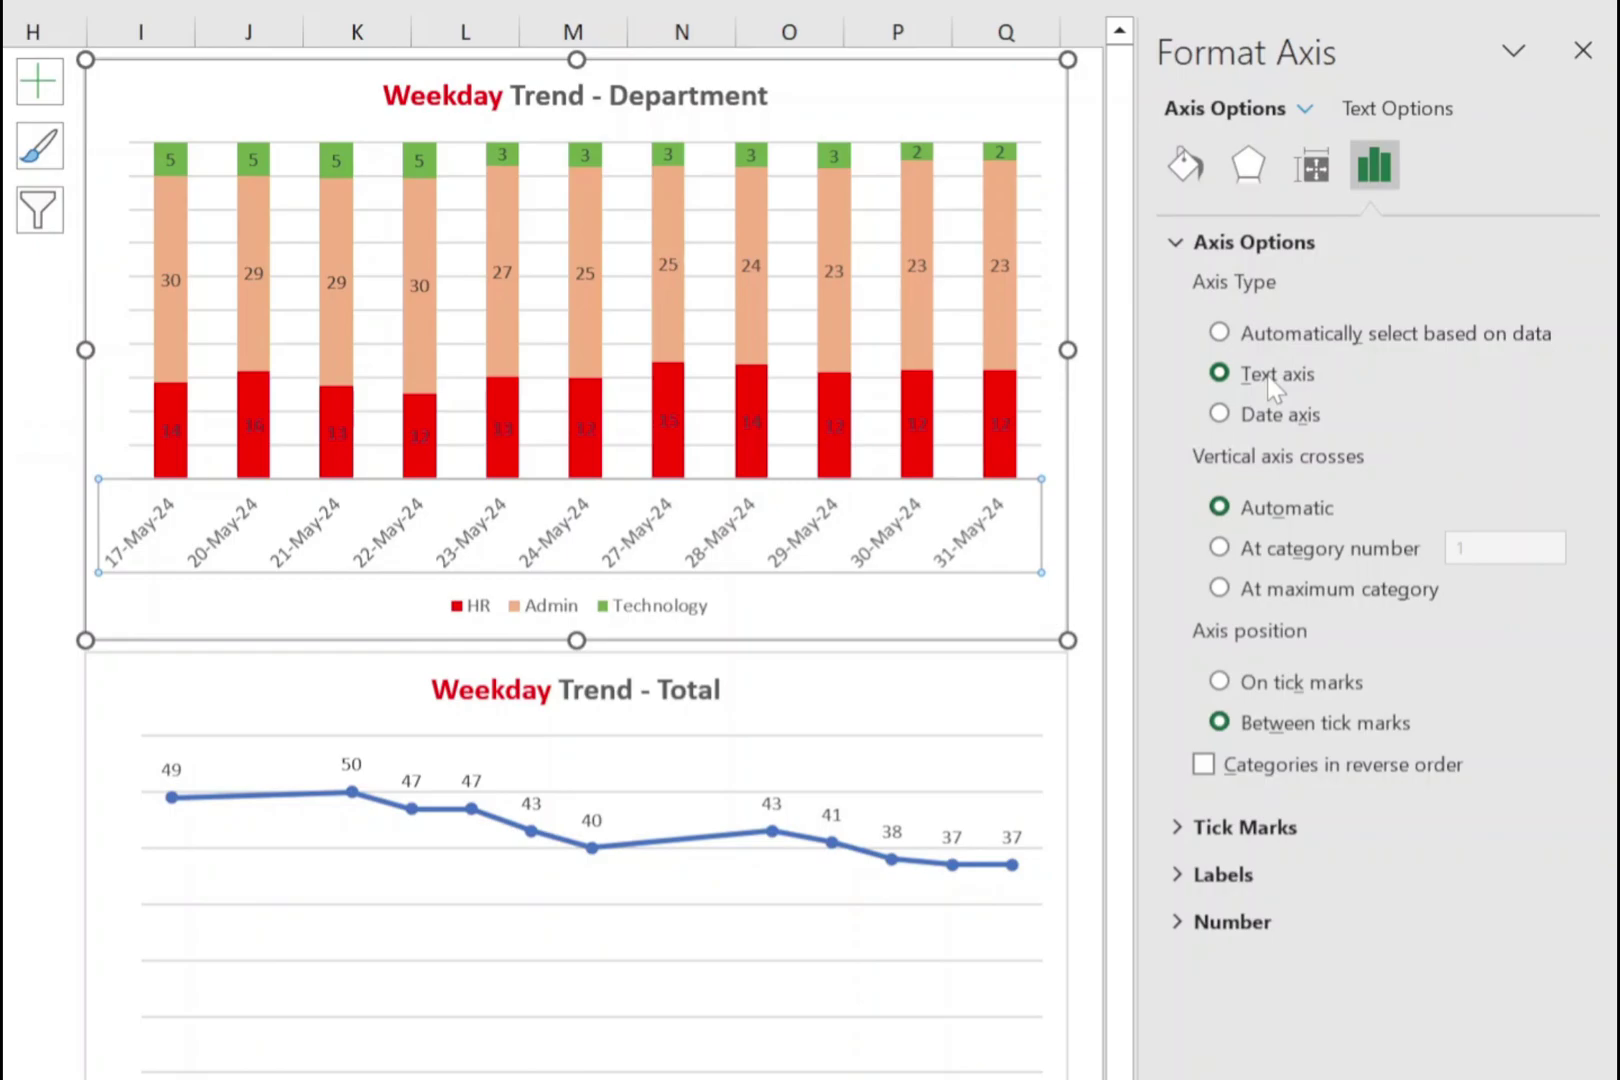
Step: Set the Total trend chart's date axis to Text axis, removing weekend gaps
click(721, 809)
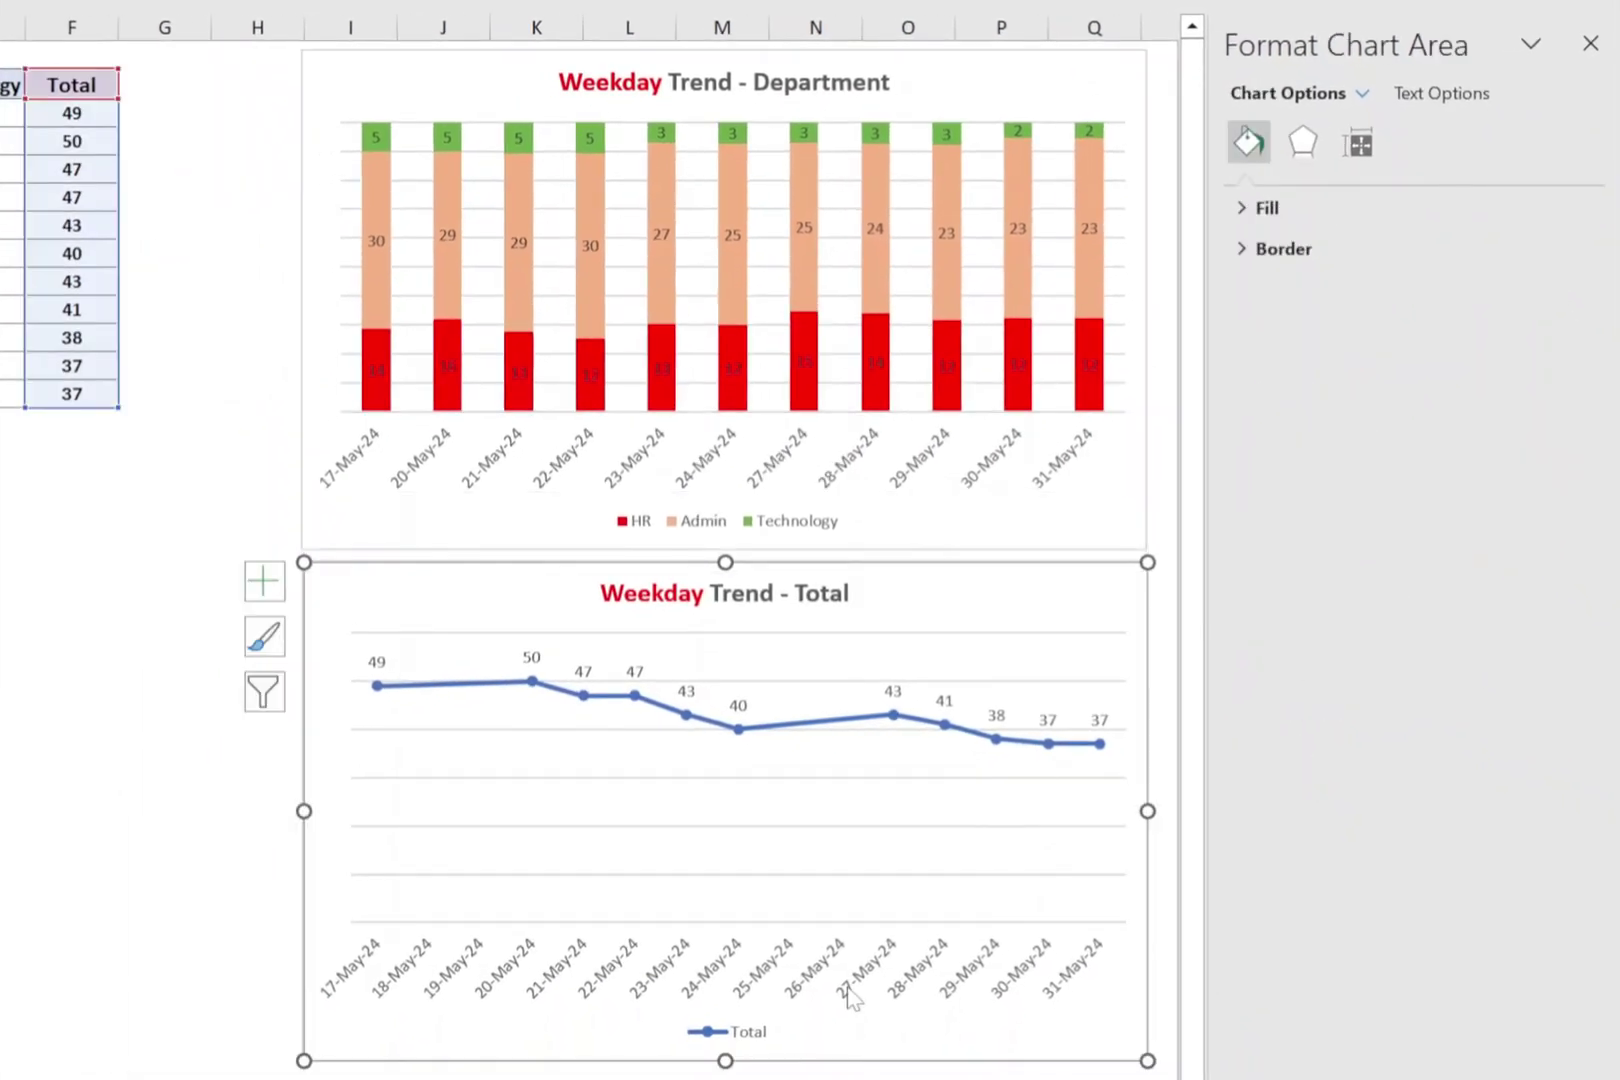
click(721, 967)
click(1411, 142)
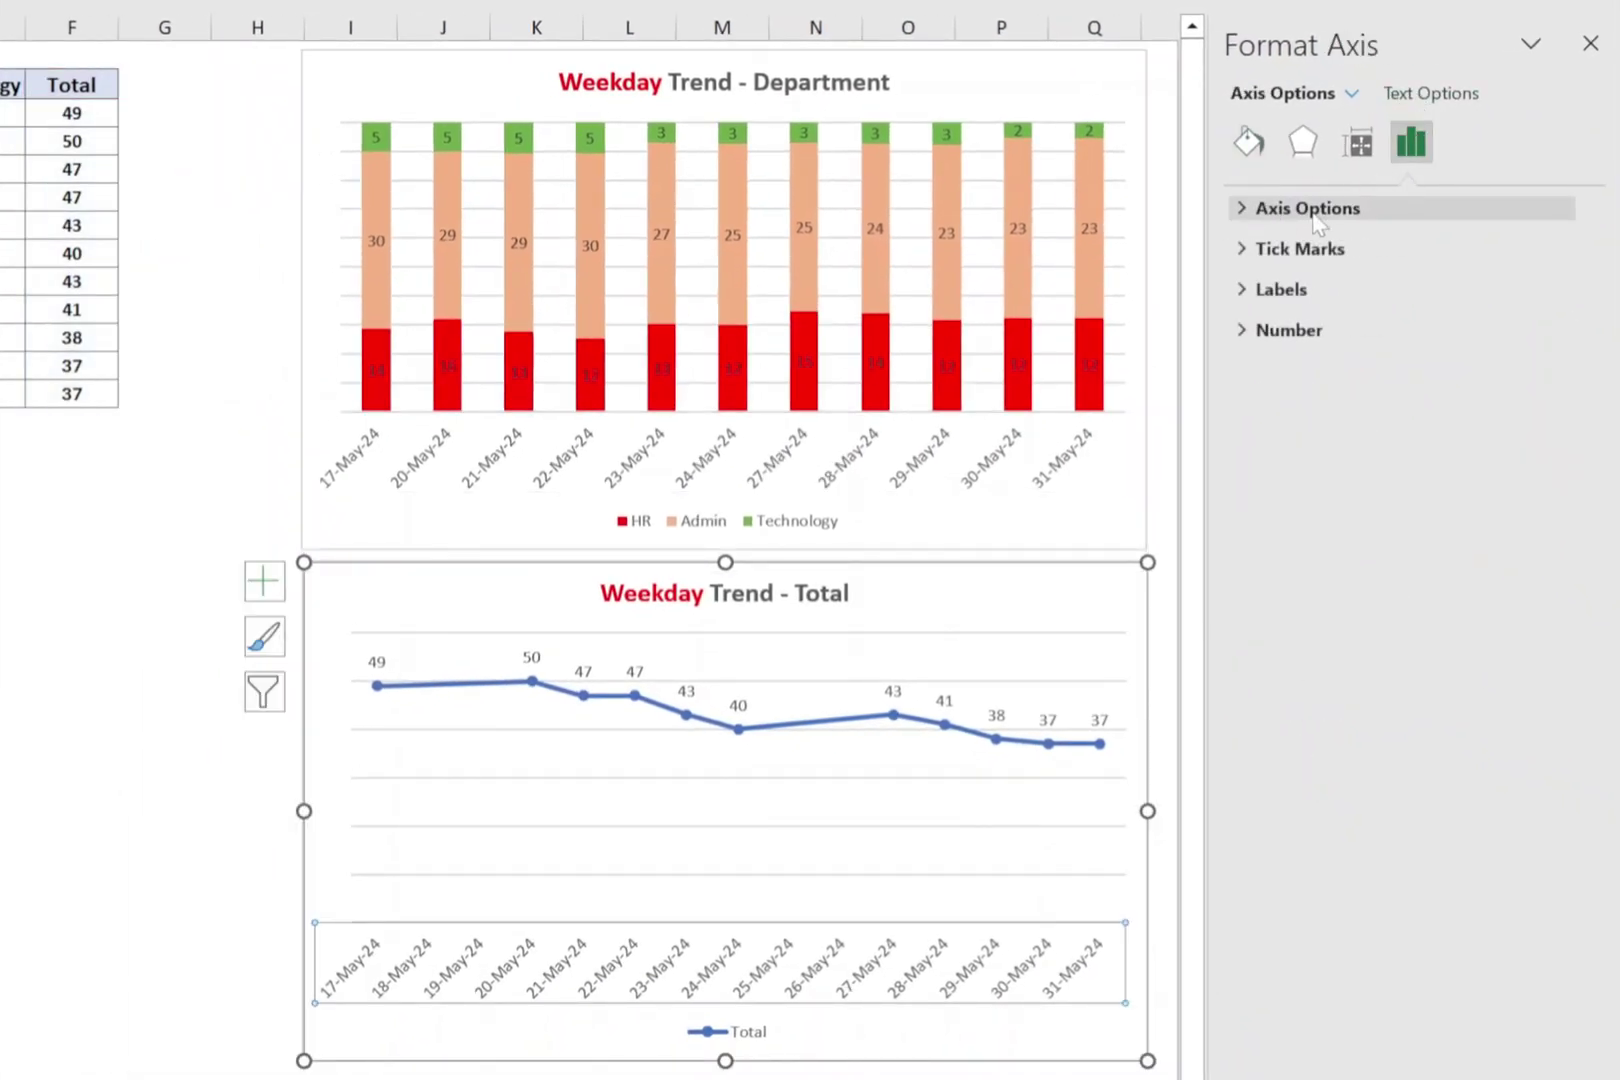
click(1307, 209)
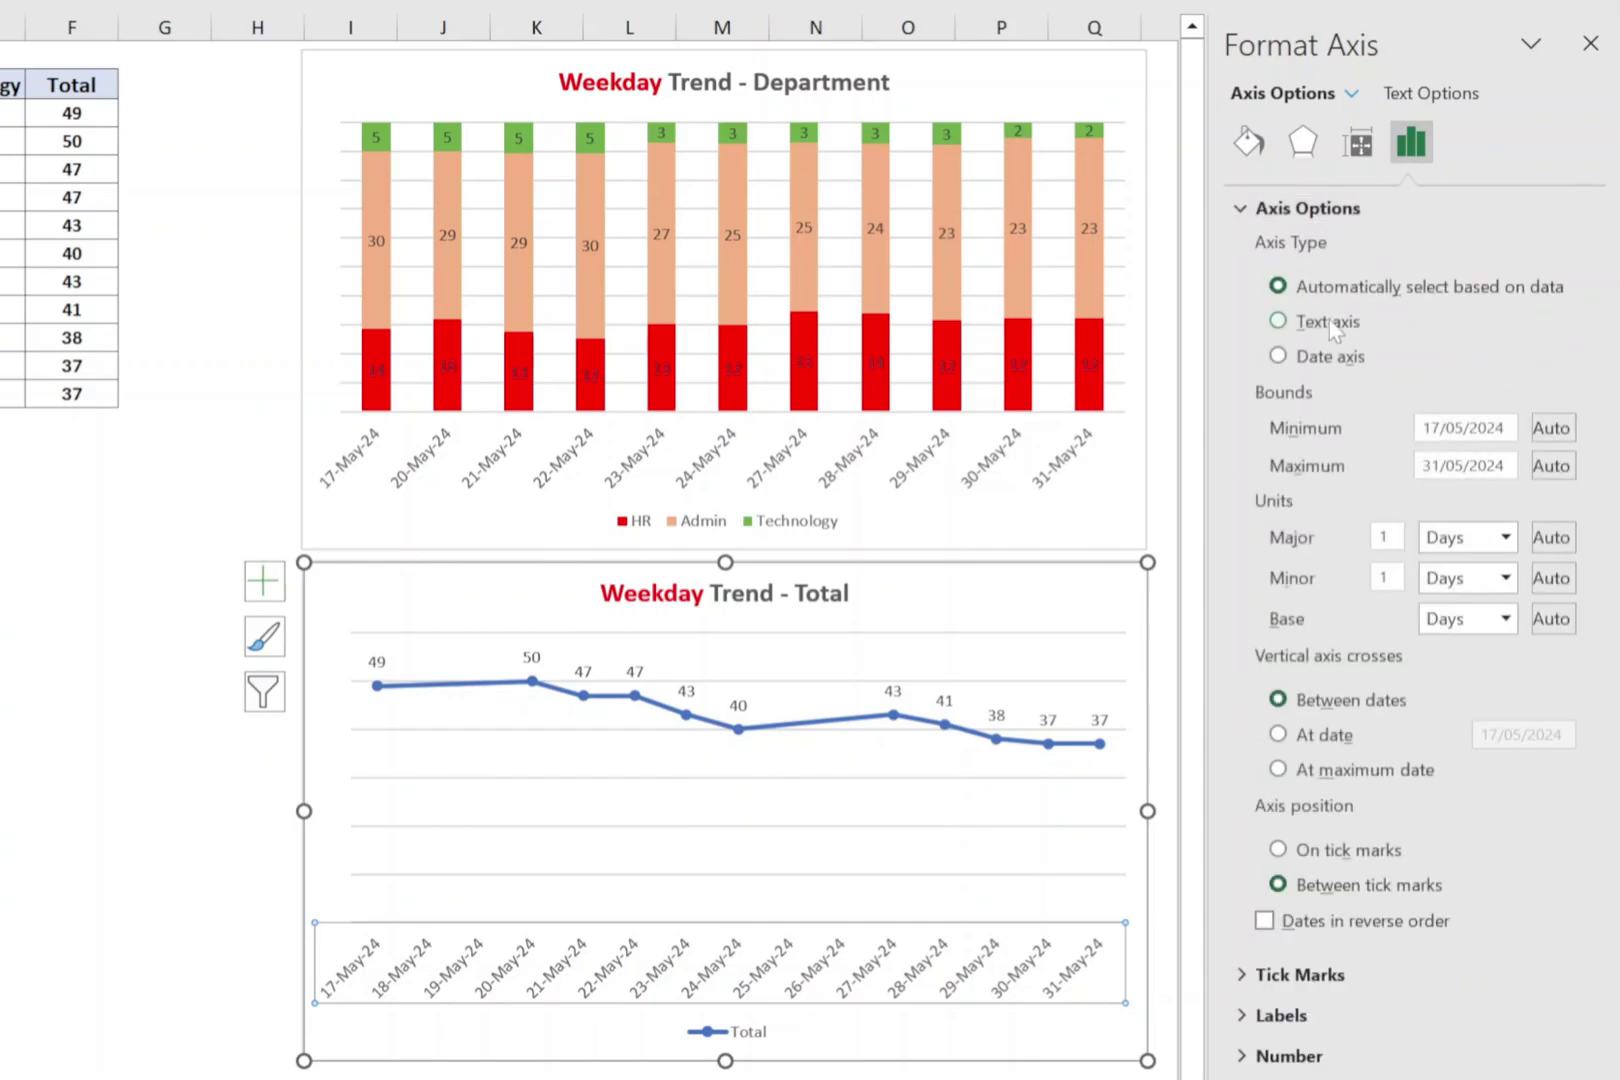
click(1329, 328)
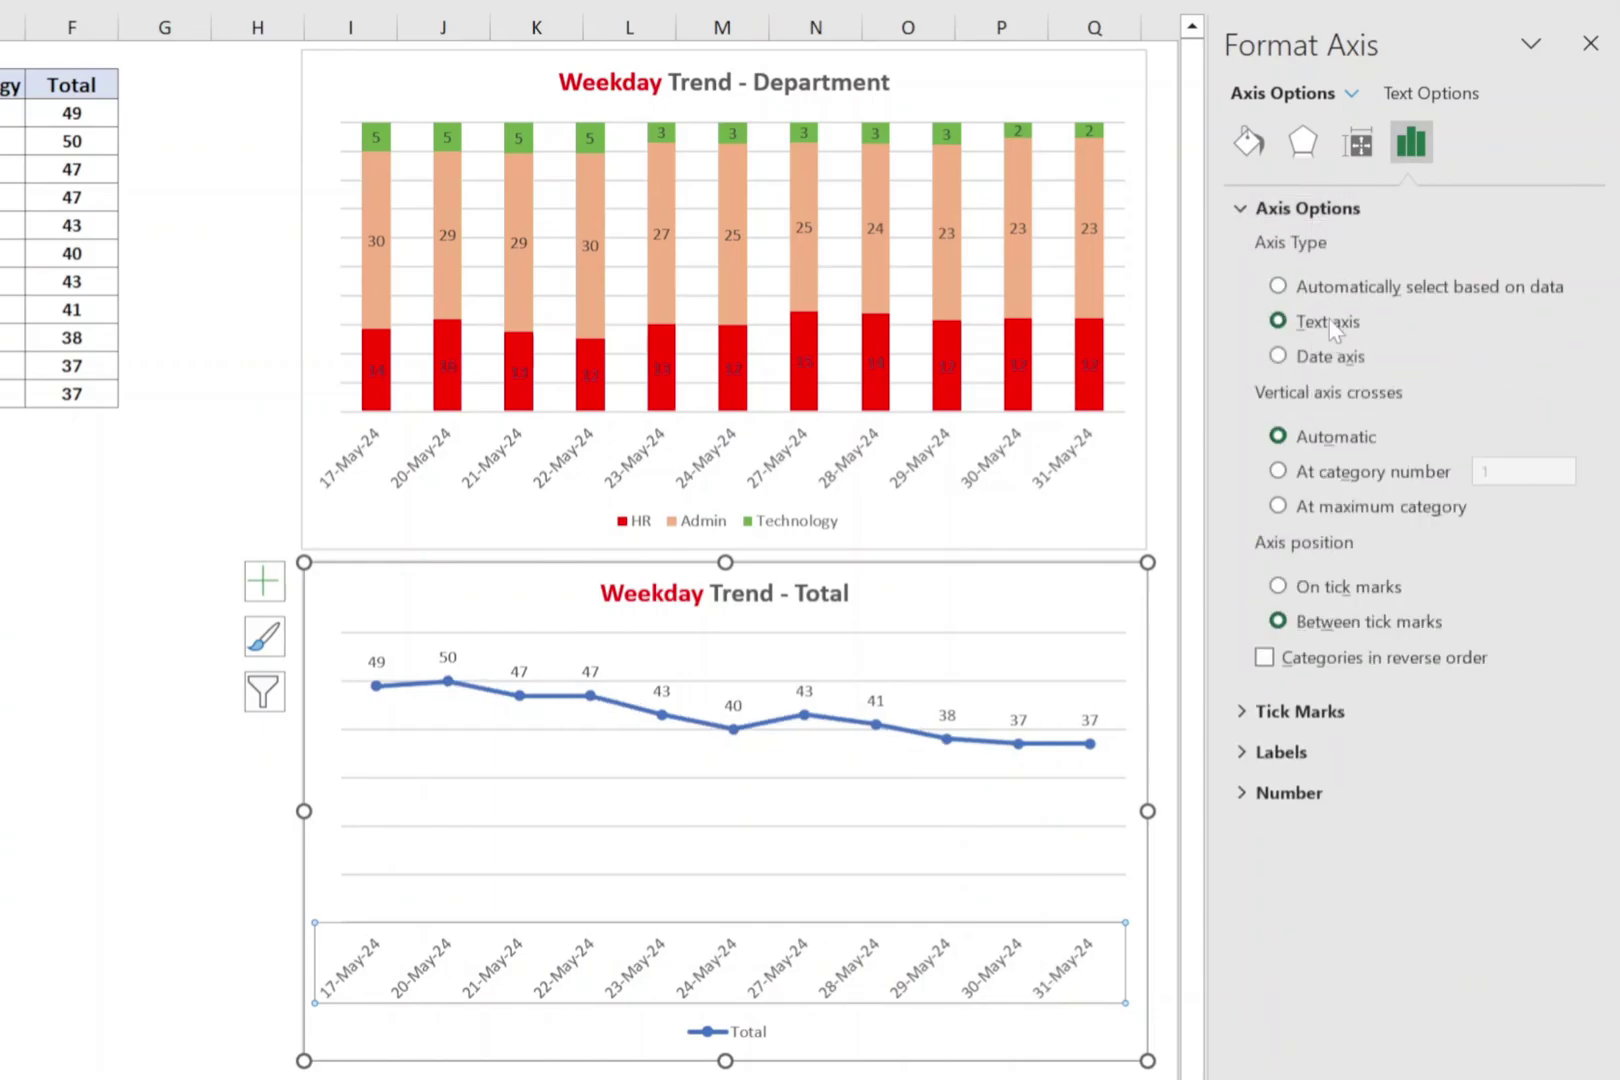